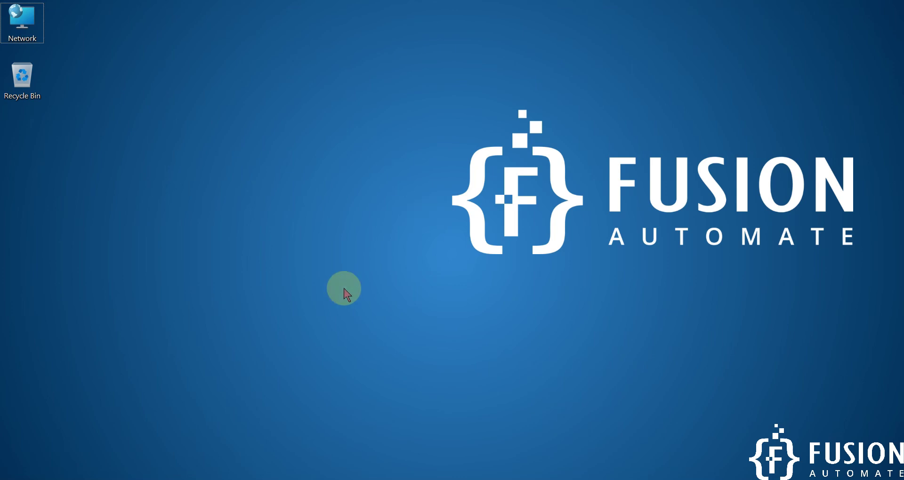
Show the LabVIEW + OPC-DA course outline page in the browser from the taskbar
{"action": "left_click", "coordinate": [160, 476]}
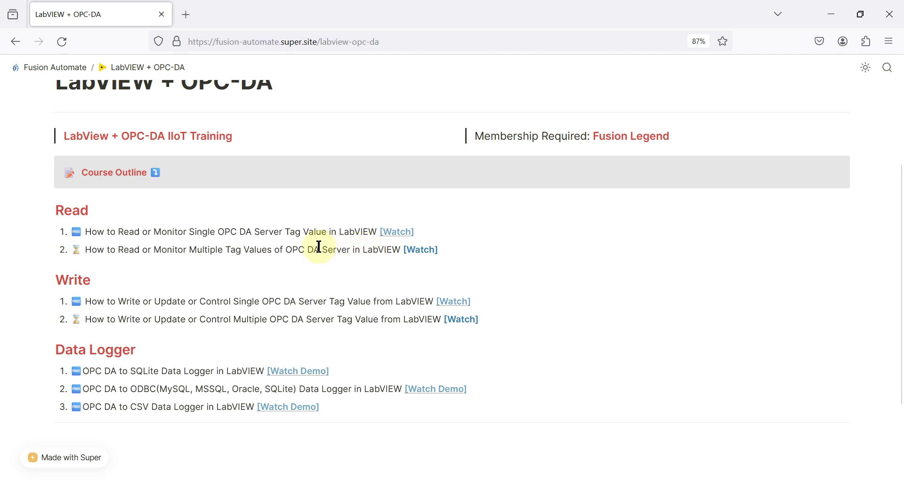
Highlight 'OPC DA' in the second Read lesson title, then switch to the Prosys OPC Test Server
{"action": "left_click_drag", "start_coordinate": [286, 249], "coordinate": [314, 250]}
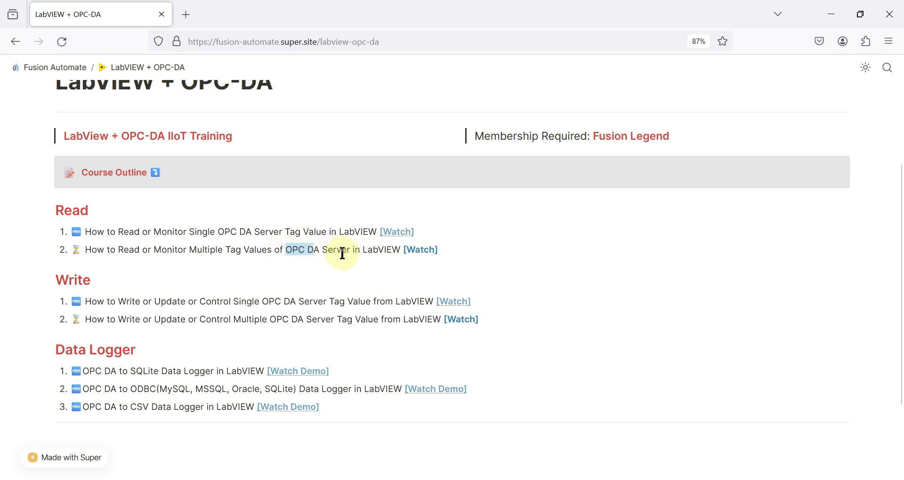
{"action": "double_click", "coordinate": [369, 251]}
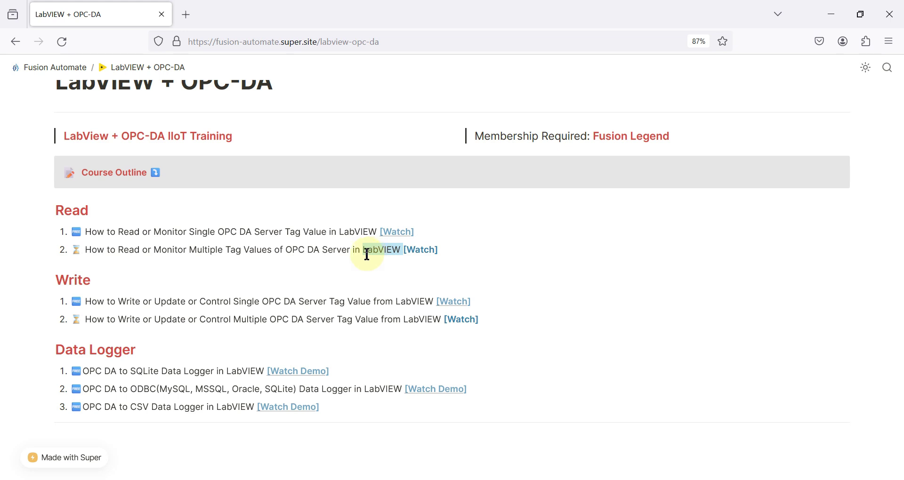
{"action": "left_click_drag", "start_coordinate": [286, 250], "coordinate": [320, 249]}
{"action": "key", "text": "alt+Tab"}
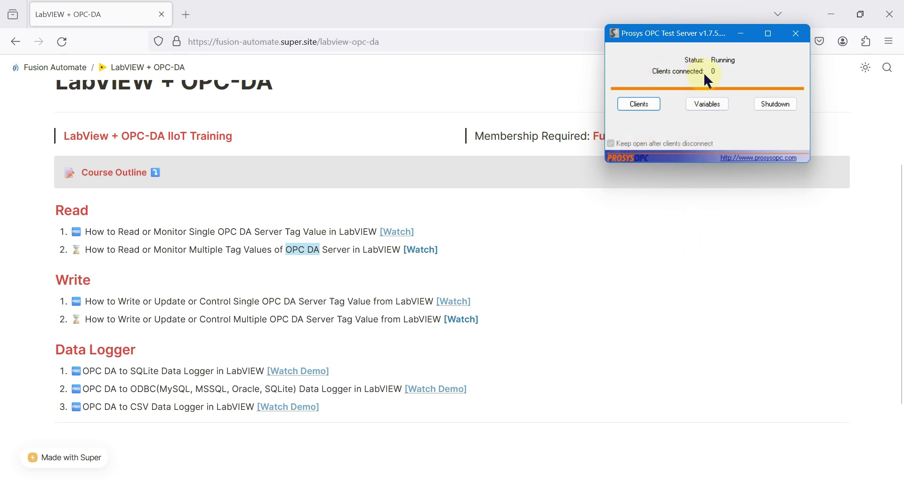
Open the server's variable list below the status window and inspect Random's PsInteger1 tag
{"action": "left_click", "coordinate": [707, 104]}
{"action": "left_click_drag", "start_coordinate": [431, 99], "coordinate": [696, 188]}
{"action": "left_click", "coordinate": [409, 228]}
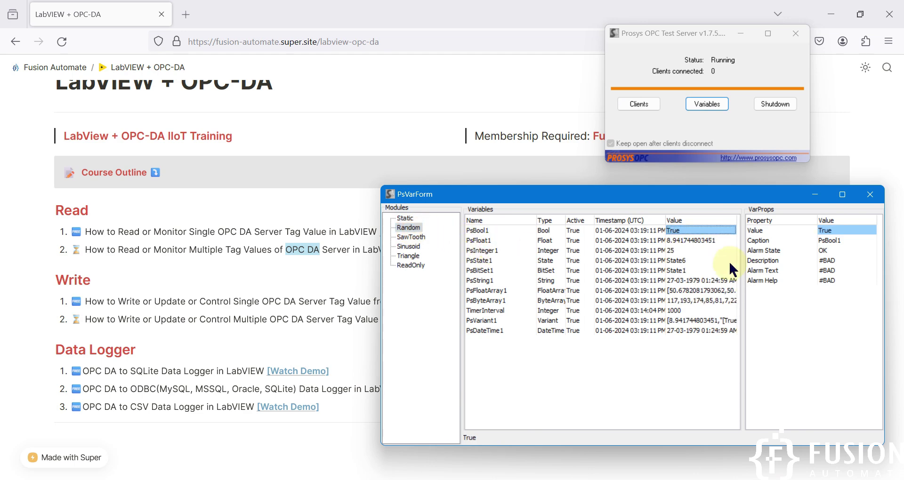
{"action": "left_click", "coordinate": [670, 250]}
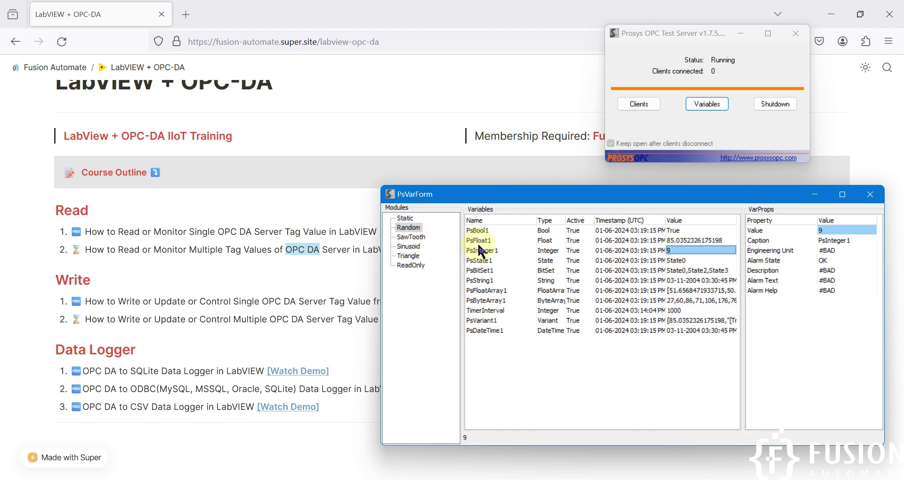
Browse the SawTooth module's tags, then return to the course page and desktop
{"action": "left_click", "coordinate": [411, 236]}
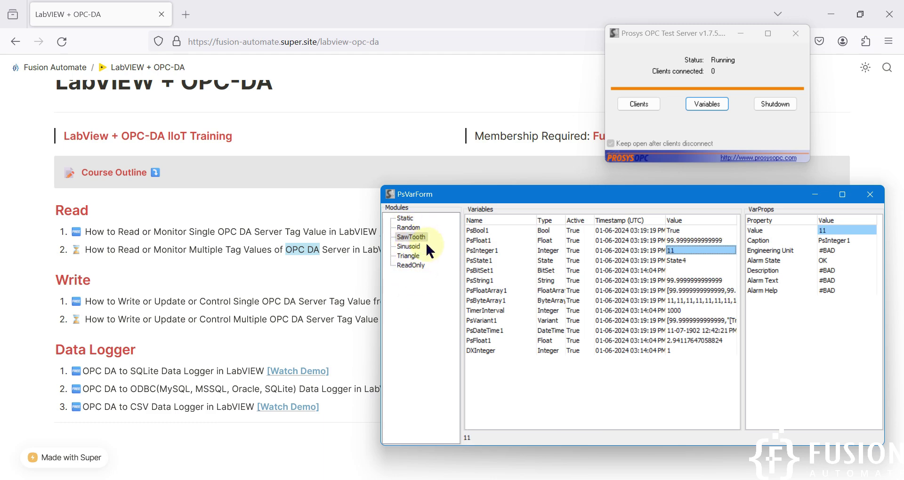
{"action": "mouse_move", "coordinate": [486, 256]}
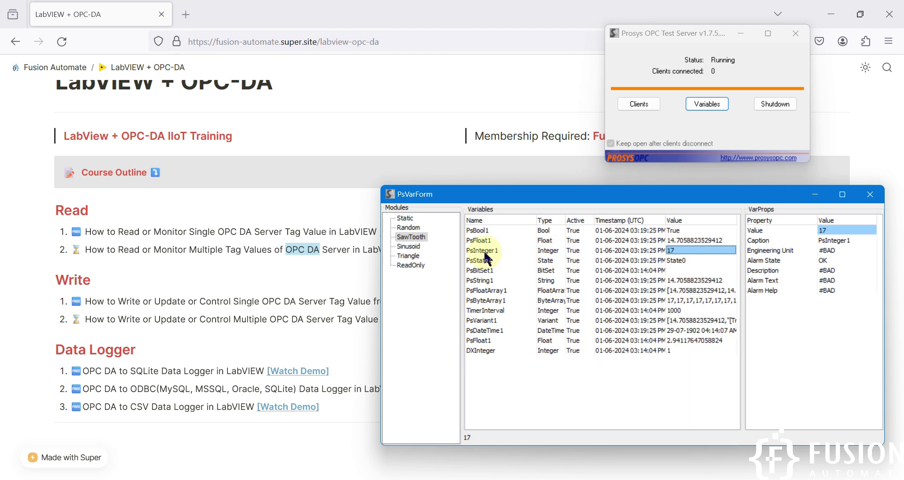
{"action": "left_click", "coordinate": [303, 242]}
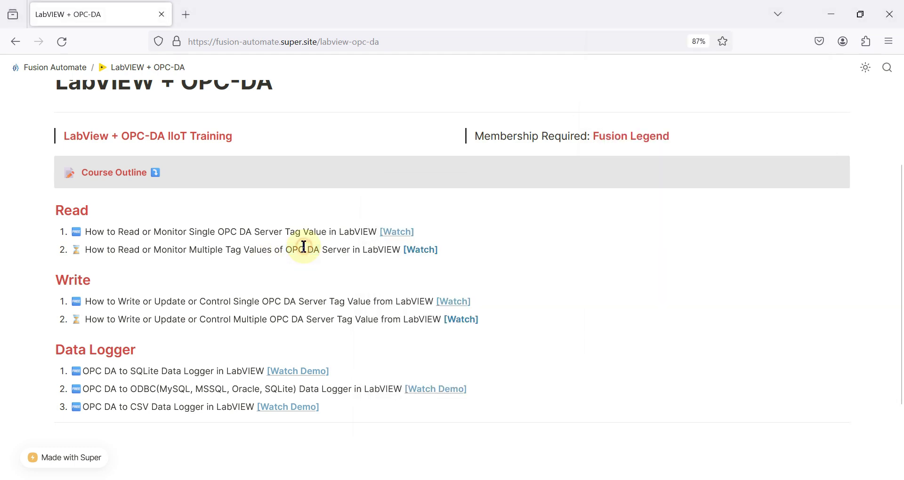
{"action": "left_click", "coordinate": [831, 21]}
Arrange the LabVIEW front panel beside the server status and variable list windows
{"action": "mouse_move", "coordinate": [353, 476]}
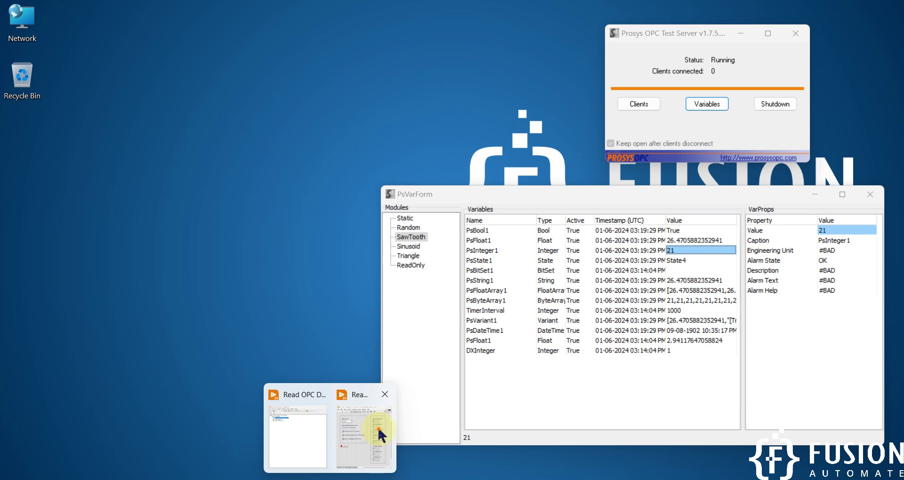
{"action": "left_click", "coordinate": [381, 436]}
{"action": "left_click", "coordinate": [495, 193]}
{"action": "left_click", "coordinate": [228, 379]}
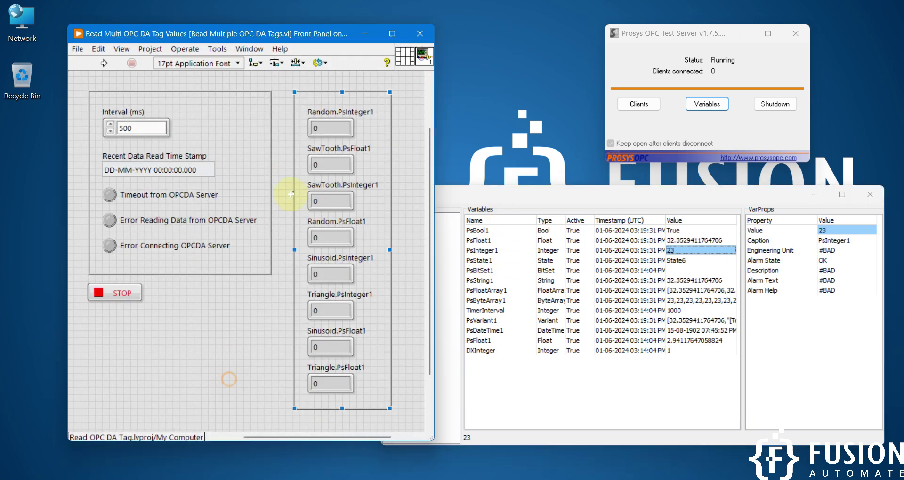
{"action": "left_click", "coordinate": [499, 209]}
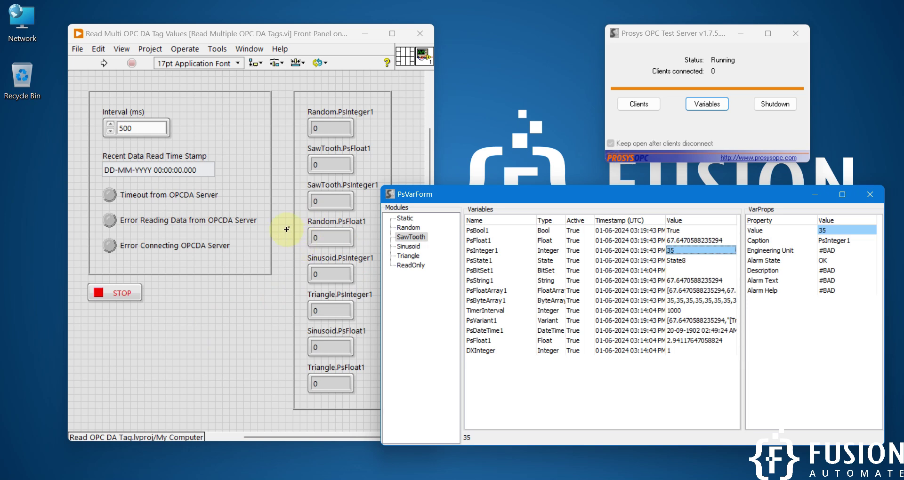
{"action": "left_click", "coordinate": [724, 136]}
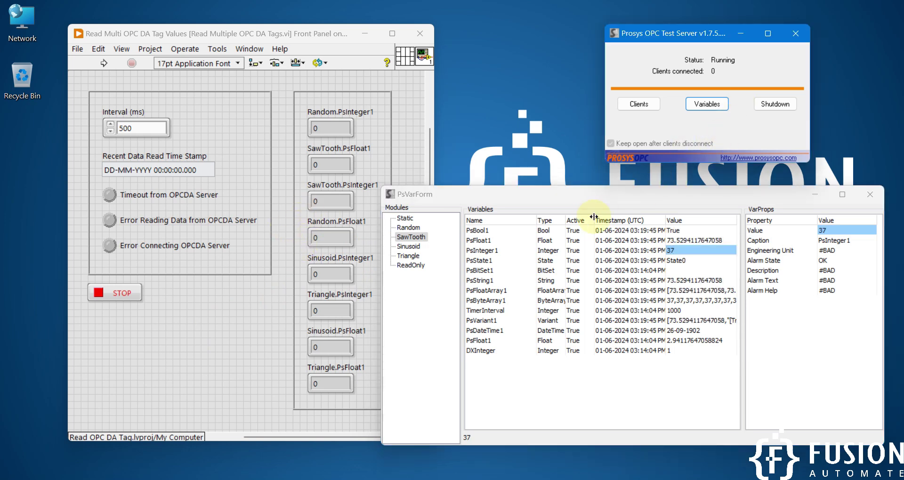
{"action": "left_click", "coordinate": [593, 198]}
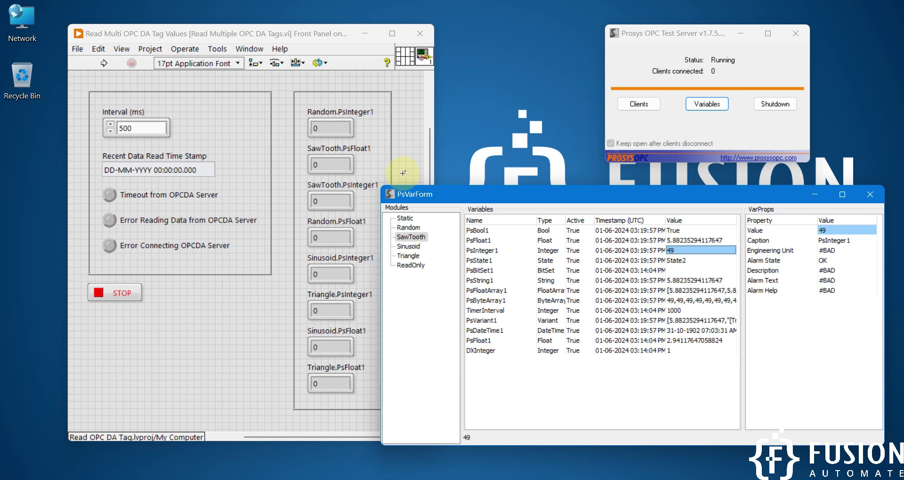
Select the group of eight tag indicators on the front panel
{"action": "left_click", "coordinate": [402, 174]}
{"action": "left_click_drag", "start_coordinate": [402, 172], "coordinate": [248, 322]}
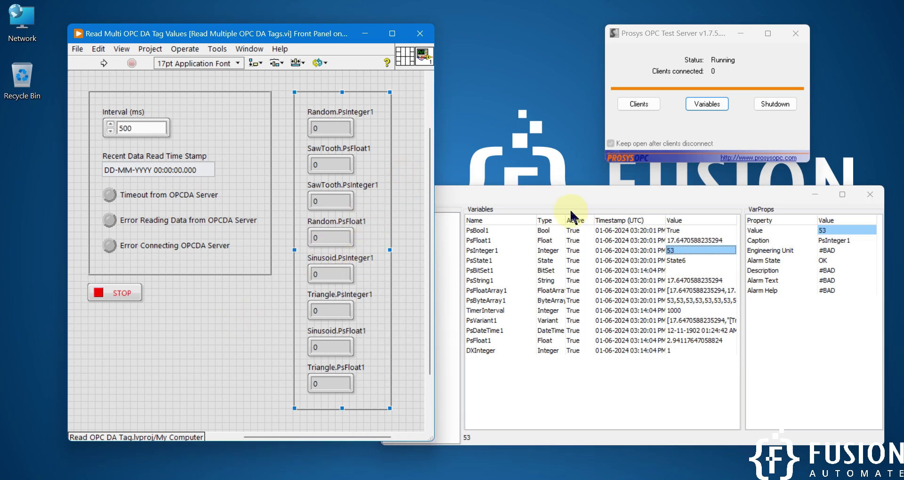
{"action": "left_click", "coordinate": [571, 204]}
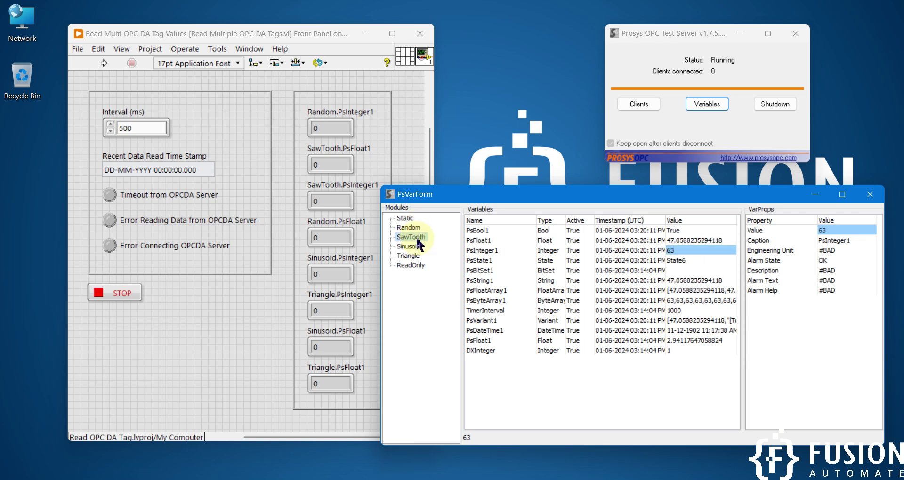
{"action": "left_click", "coordinate": [258, 298]}
Select the Interval control, Recent Data Read Time Stamp, error/timeout LEDs, and the tag indicator frame
{"action": "left_click", "coordinate": [220, 124]}
{"action": "left_click_drag", "start_coordinate": [185, 116], "coordinate": [179, 145]}
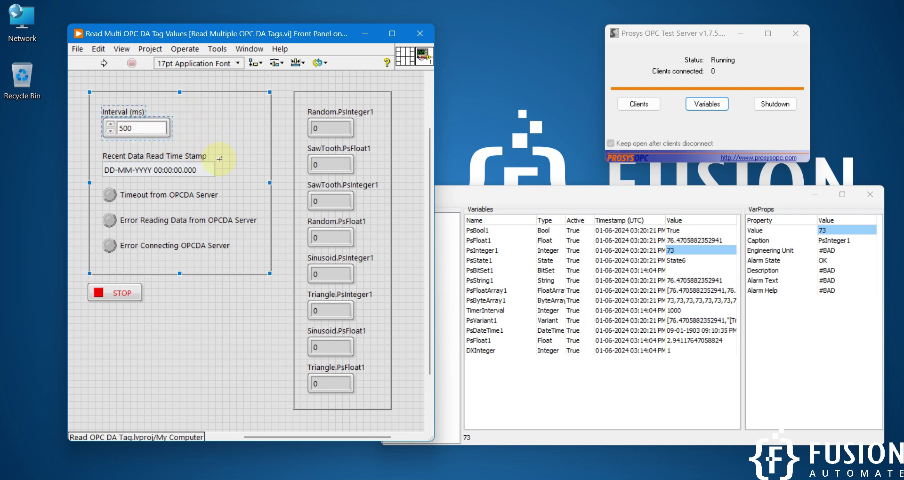
{"action": "left_click_drag", "start_coordinate": [231, 144], "coordinate": [166, 177]}
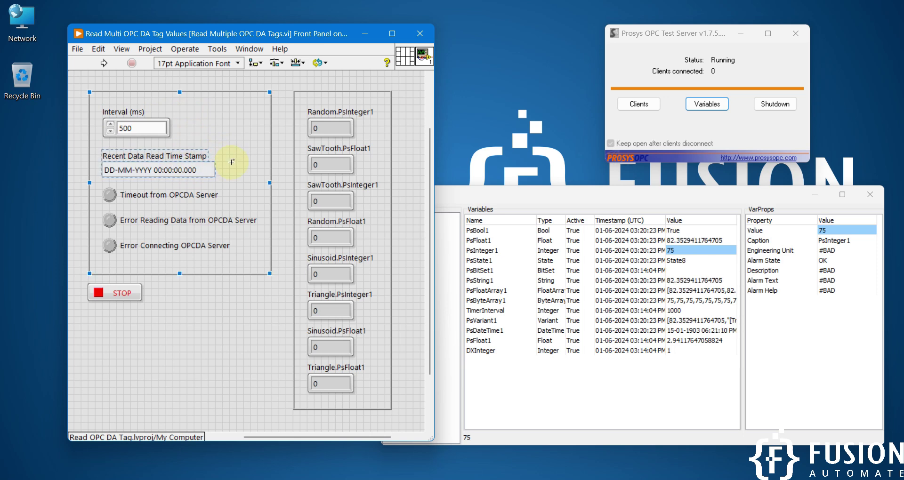
{"action": "left_click_drag", "start_coordinate": [96, 182], "coordinate": [247, 240]}
{"action": "left_click", "coordinate": [246, 240]}
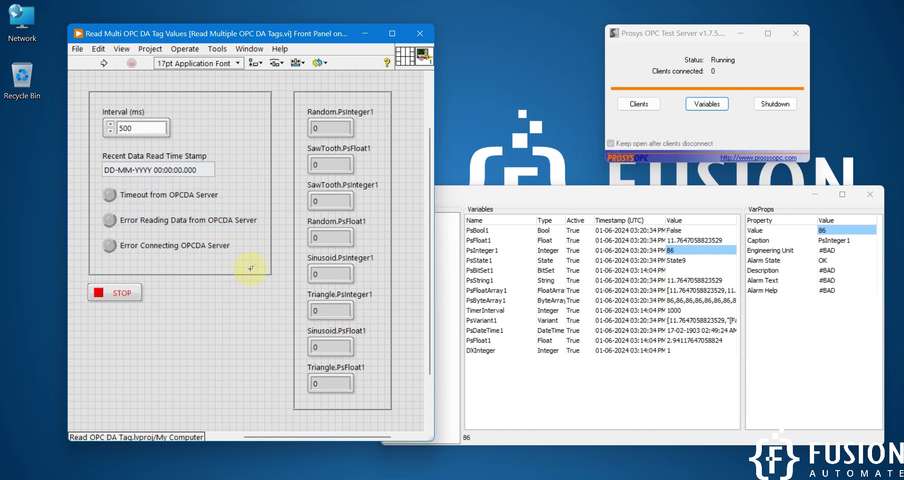
{"action": "left_click", "coordinate": [282, 260]}
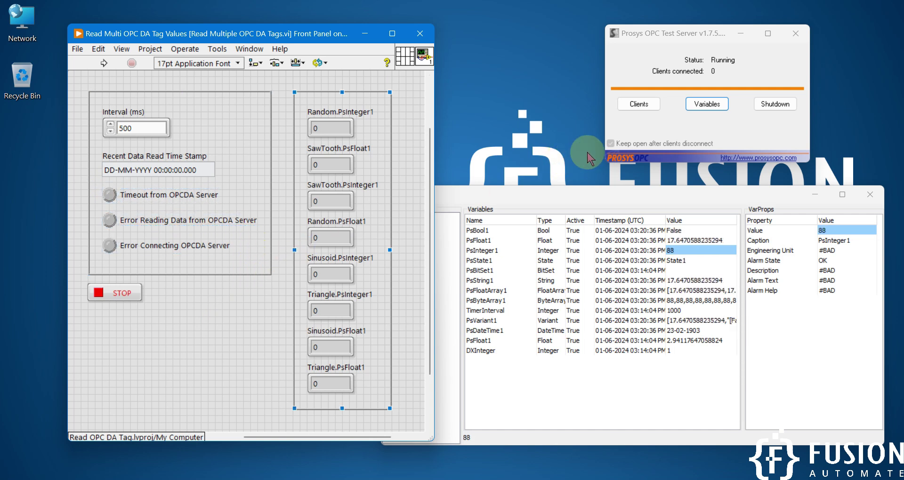
{"action": "left_click", "coordinate": [269, 196]}
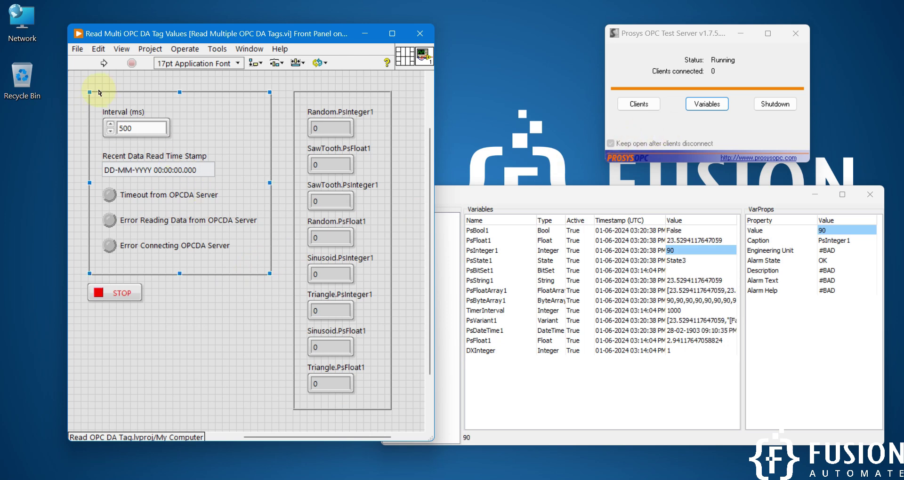
Run the VI and compare its indicators with the Random module's PsInteger1 value
{"action": "left_click", "coordinate": [104, 63]}
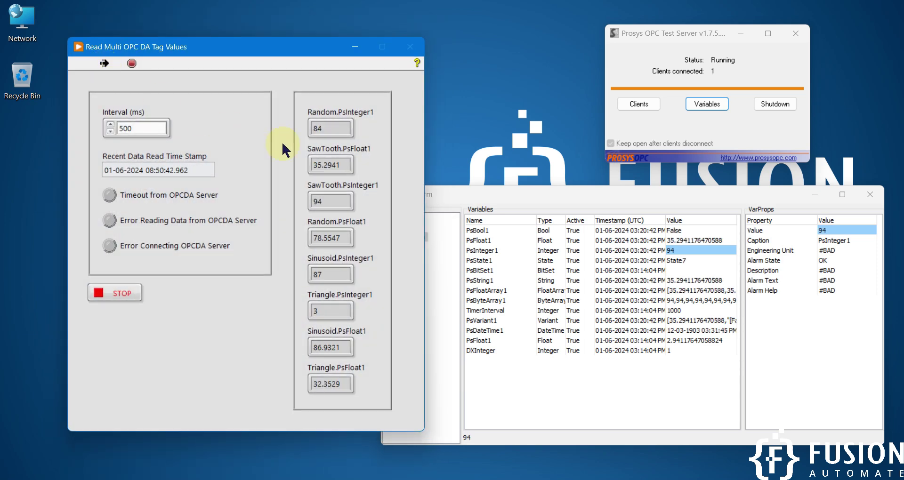
{"action": "left_click", "coordinate": [528, 204]}
{"action": "left_click", "coordinate": [408, 229]}
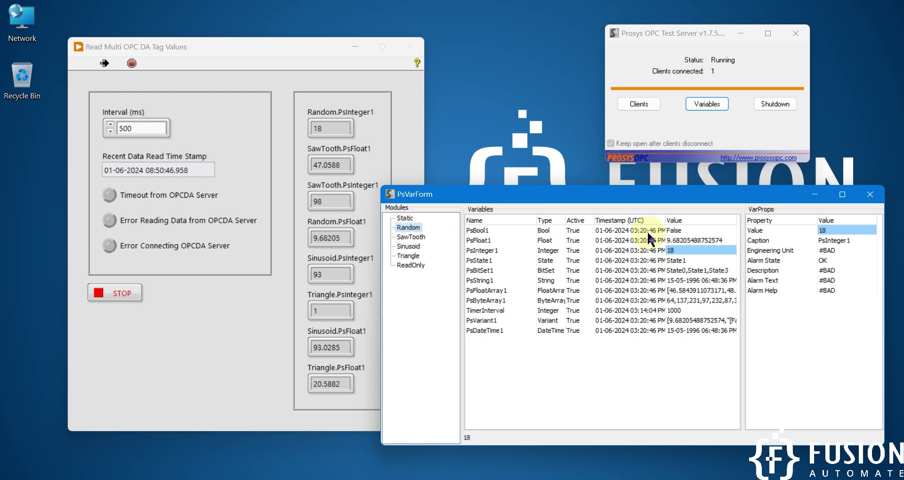
{"action": "left_click", "coordinate": [697, 250]}
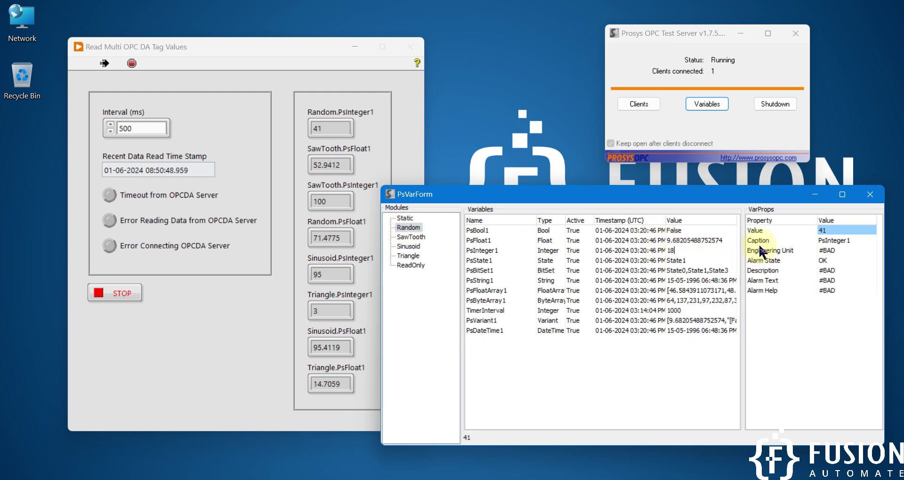
{"action": "left_click", "coordinate": [827, 236]}
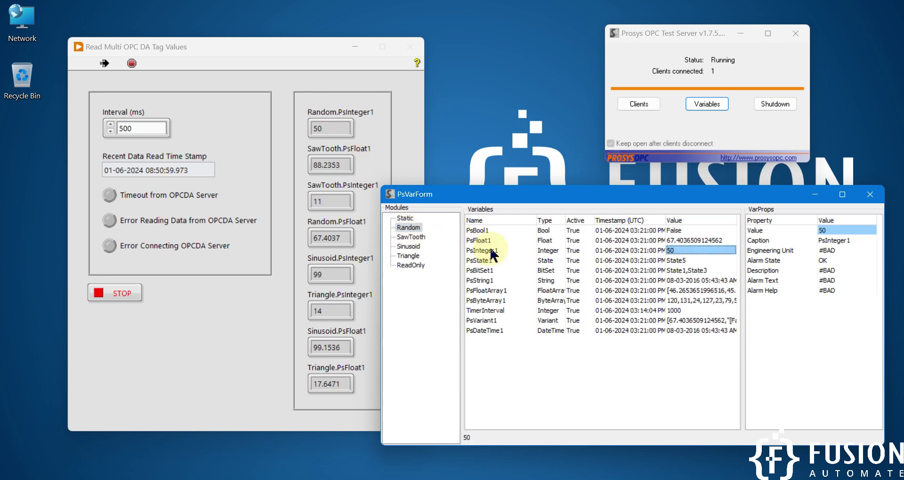
{"action": "mouse_move", "coordinate": [675, 254]}
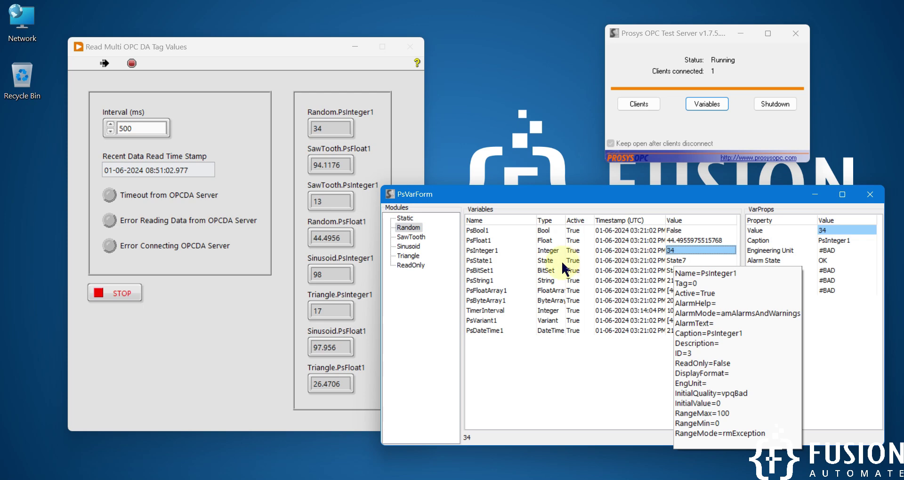
Reposition the running front panel up-left and the variable list up-right
{"action": "left_click", "coordinate": [271, 52]}
{"action": "left_click_drag", "start_coordinate": [271, 53], "coordinate": [239, 48]}
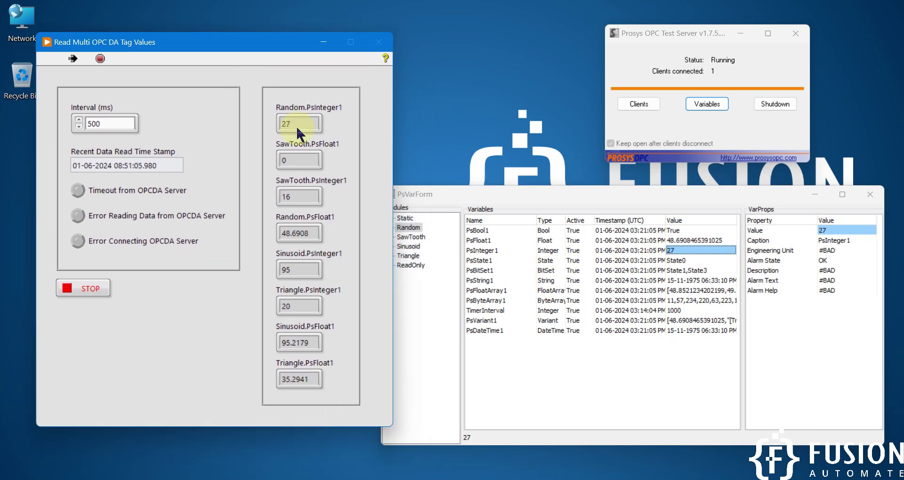
{"action": "left_click", "coordinate": [450, 196]}
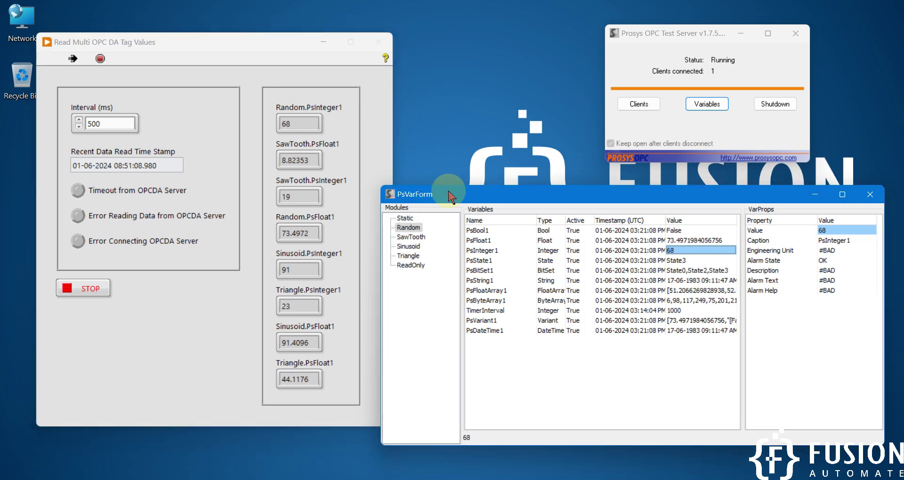
{"action": "left_click_drag", "start_coordinate": [450, 195], "coordinate": [482, 186]}
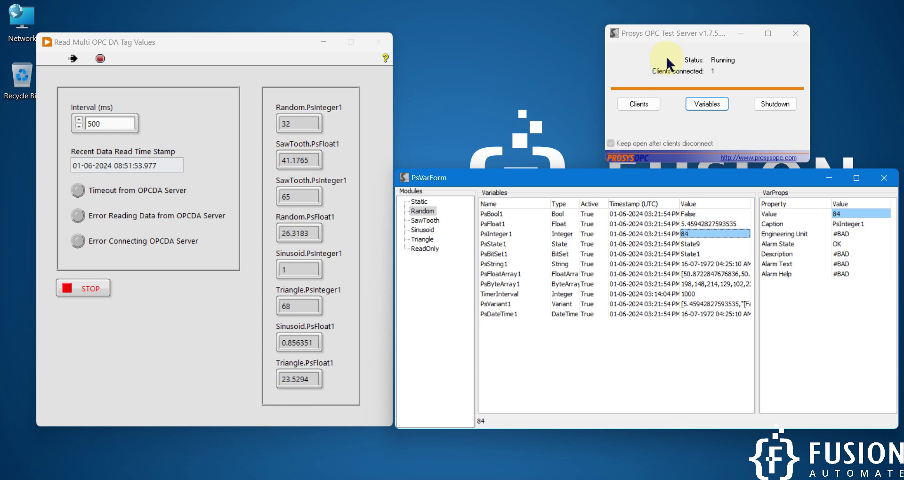
Stop the VI with its STOP button and run it again
{"action": "left_click", "coordinate": [706, 66]}
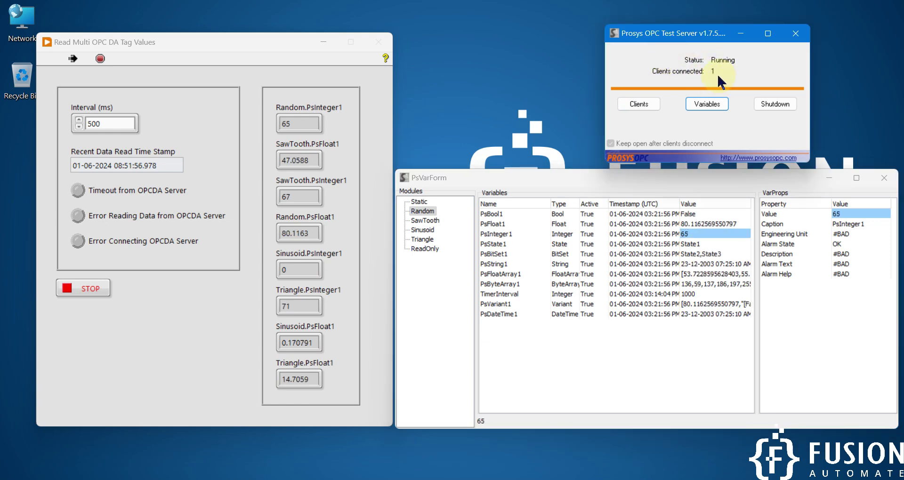
{"action": "left_click", "coordinate": [89, 286]}
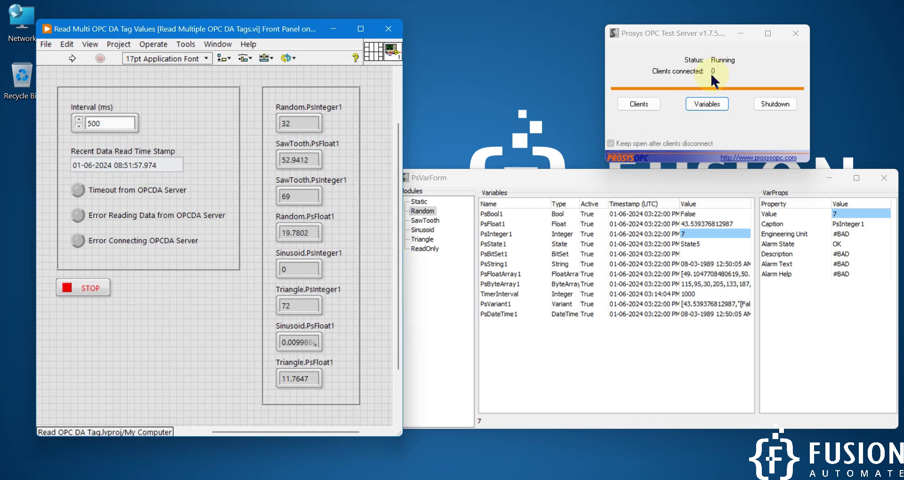
{"action": "left_click", "coordinate": [70, 58]}
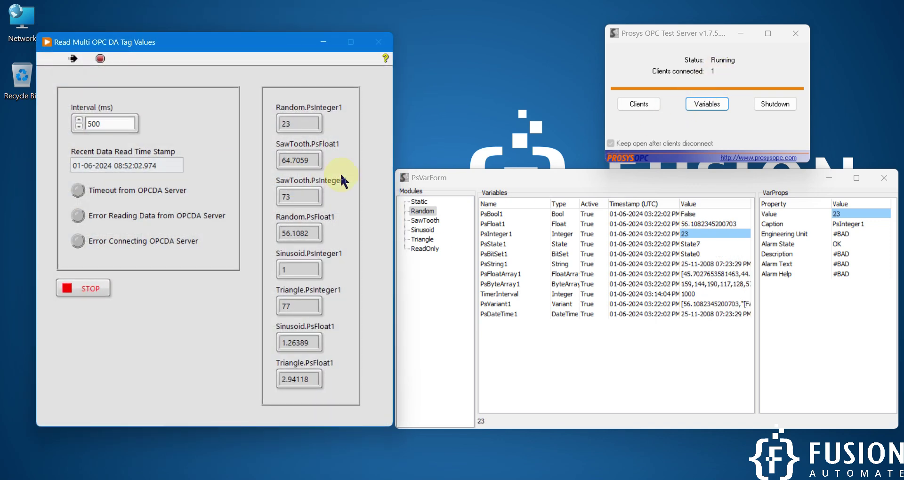